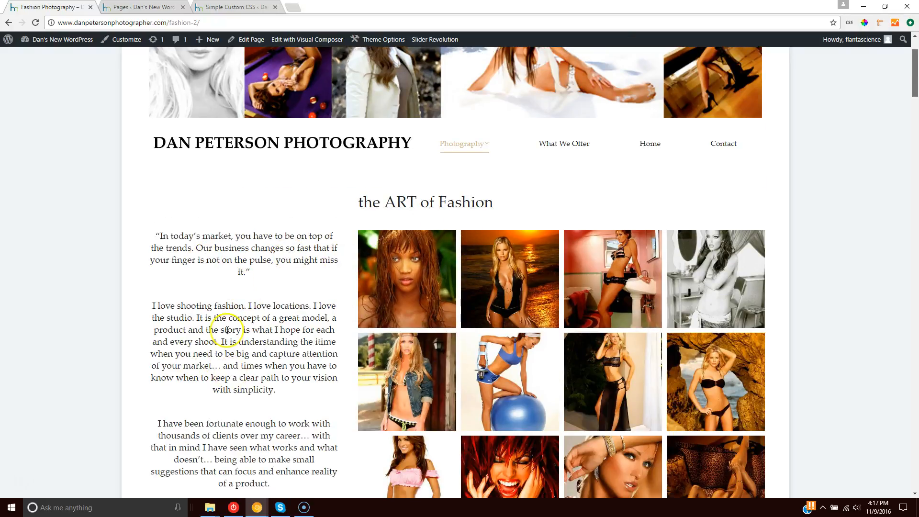
pyautogui.scroll(-3, 228, 334)
pyautogui.scroll(1, 228, 334)
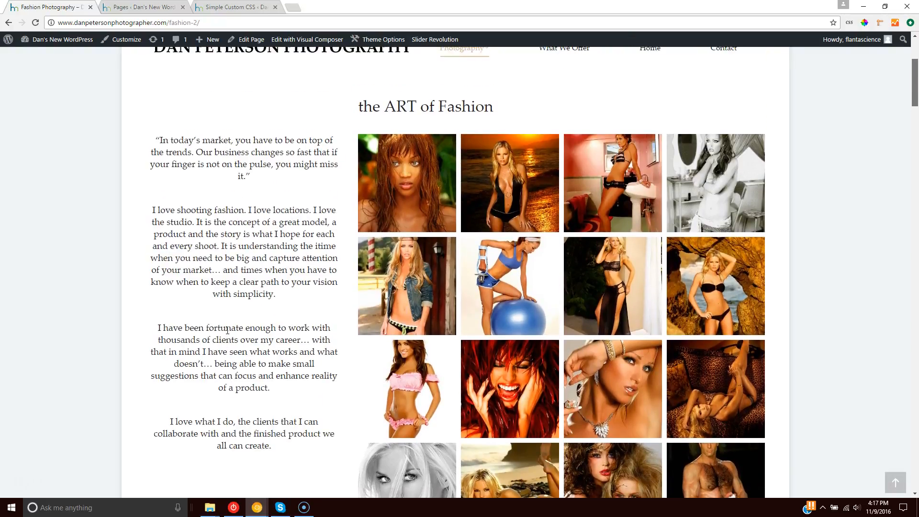
pyautogui.moveTo(154, 140); pyautogui.dragTo(258, 177)
pyautogui.click(259, 177)
pyautogui.scroll(2, 319, 175)
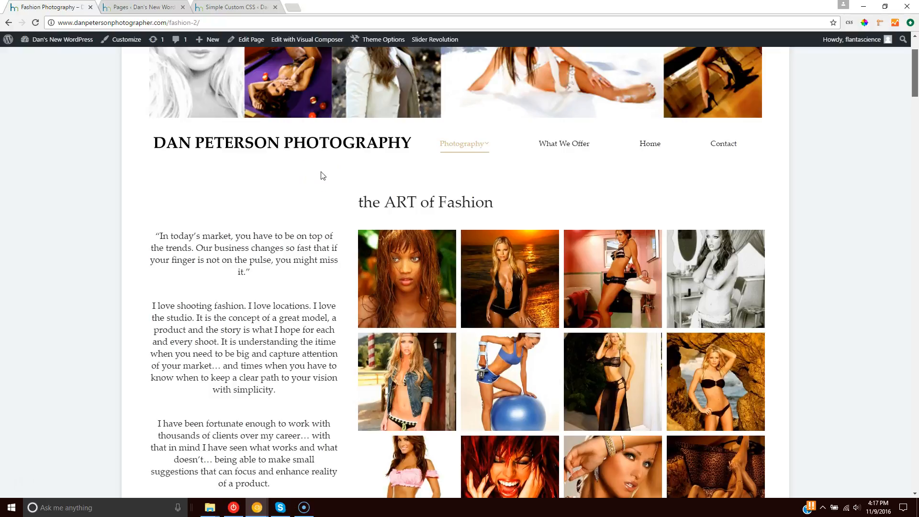
# Duplicate the Fashion Photography page from the site's pages list
pyautogui.hotkey('ctrl', 'Tab')
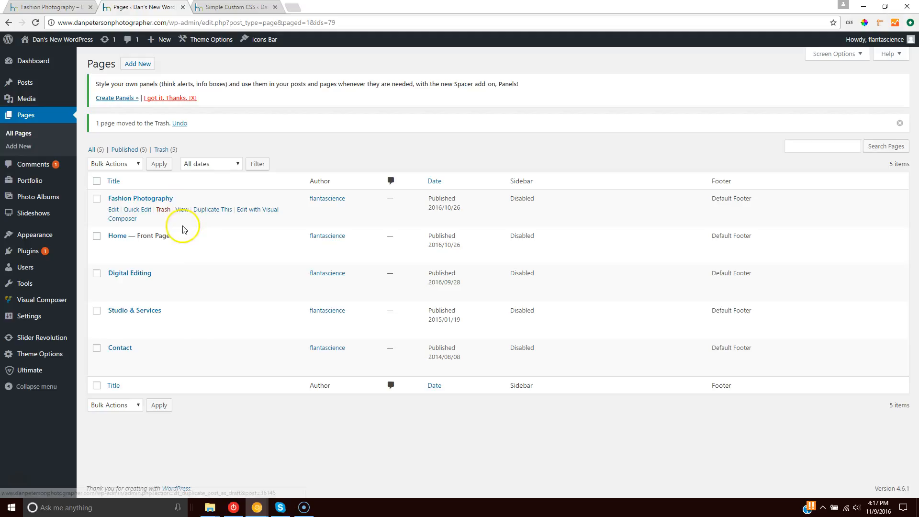
pyautogui.click(216, 214)
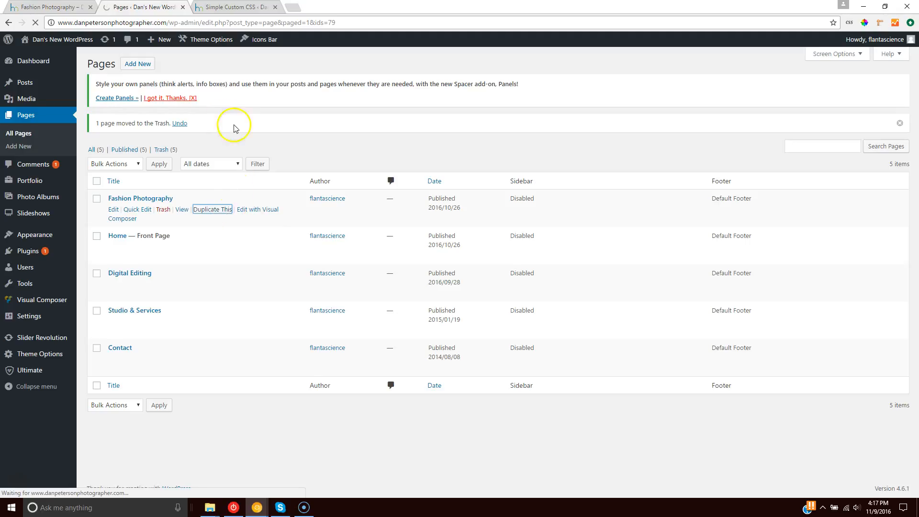
pyautogui.click(61, 7)
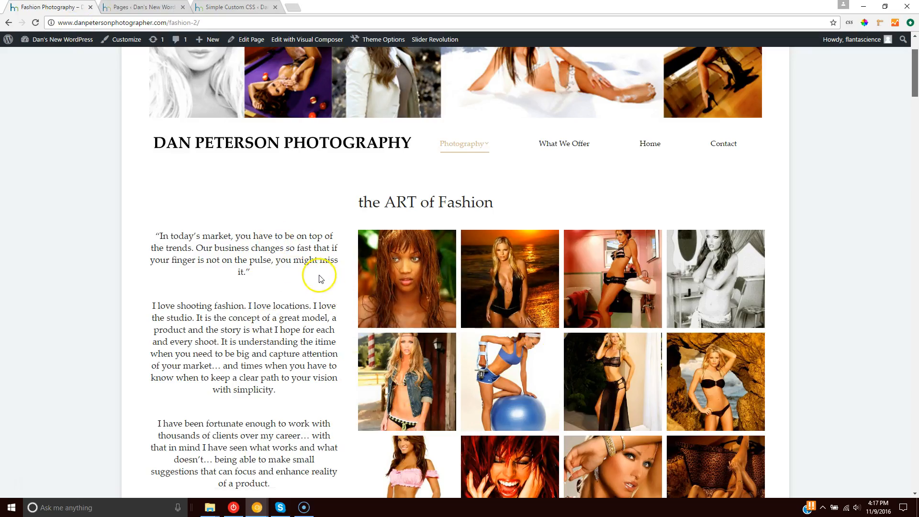
pyautogui.scroll(-4, 292, 311)
pyautogui.scroll(2, 285, 317)
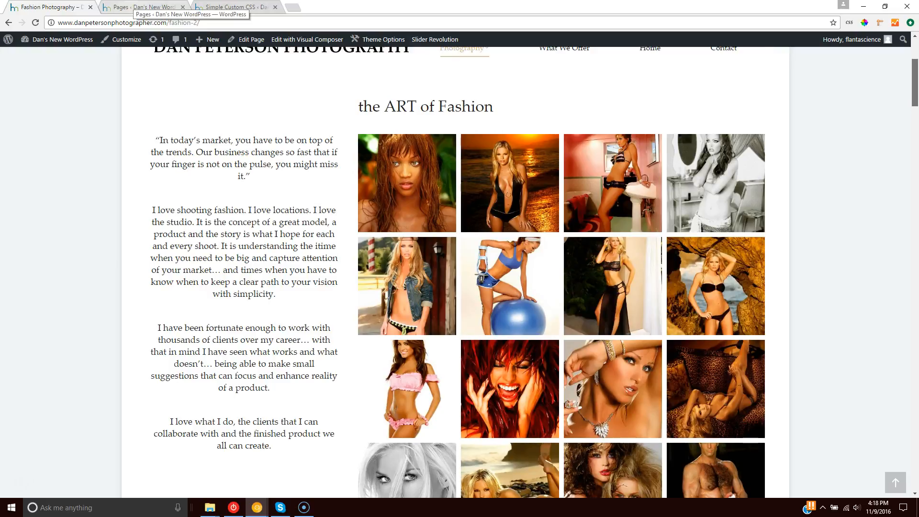
# Change the duplicated page's title to "Product Photography"
pyautogui.click(139, 7)
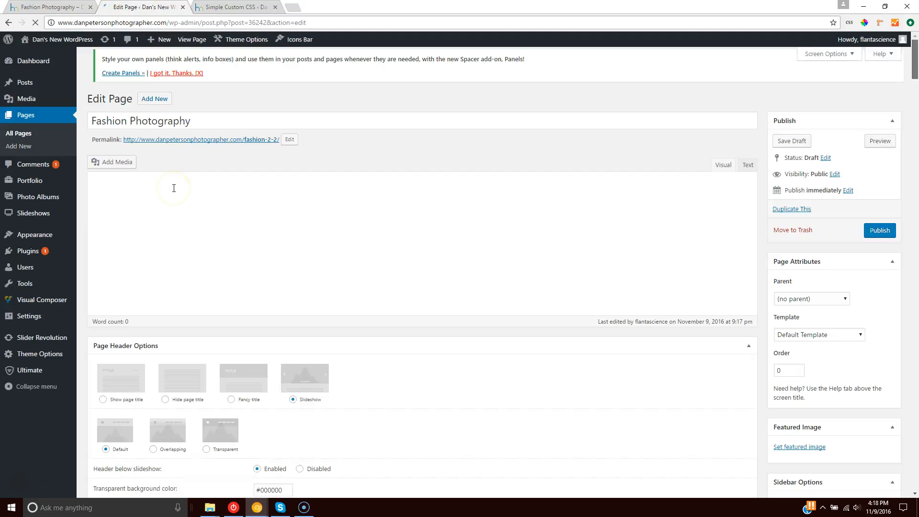
pyautogui.doubleClick(104, 128)
pyautogui.write('Product')
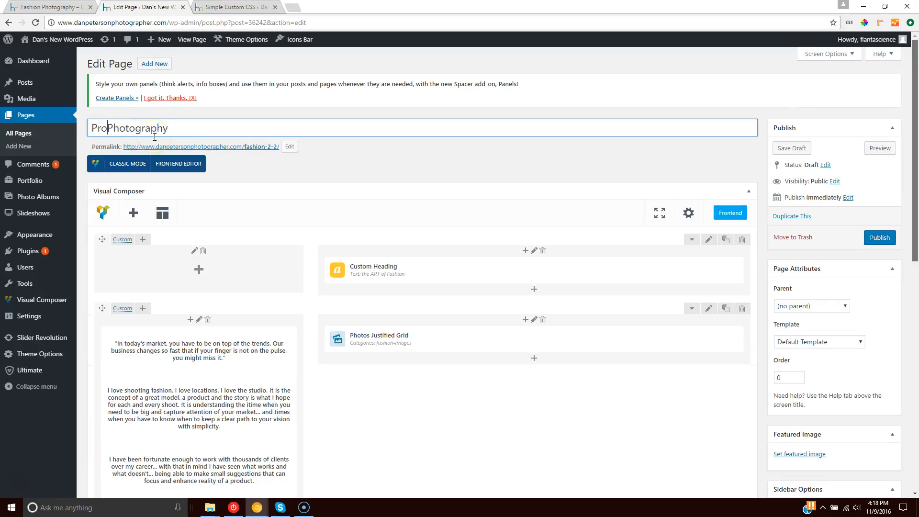
pyautogui.click(291, 149)
pyautogui.moveTo(289, 146); pyautogui.dragTo(235, 142)
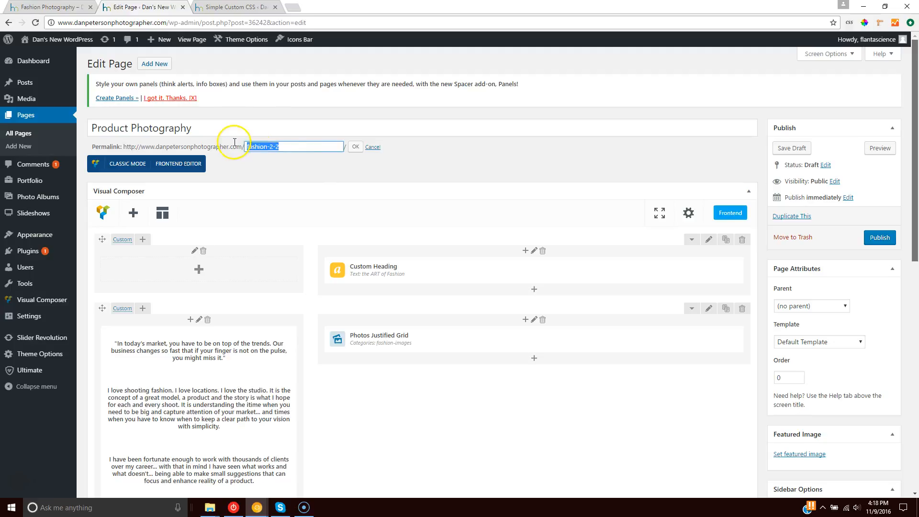
pyautogui.write('product-photography-dan-peterson')
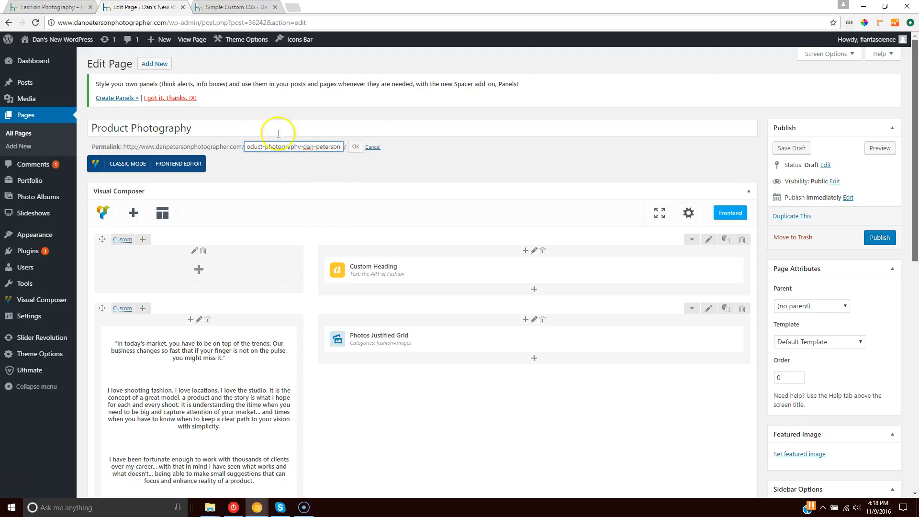
pyautogui.click(372, 148)
pyautogui.scroll(-5, 502, 150)
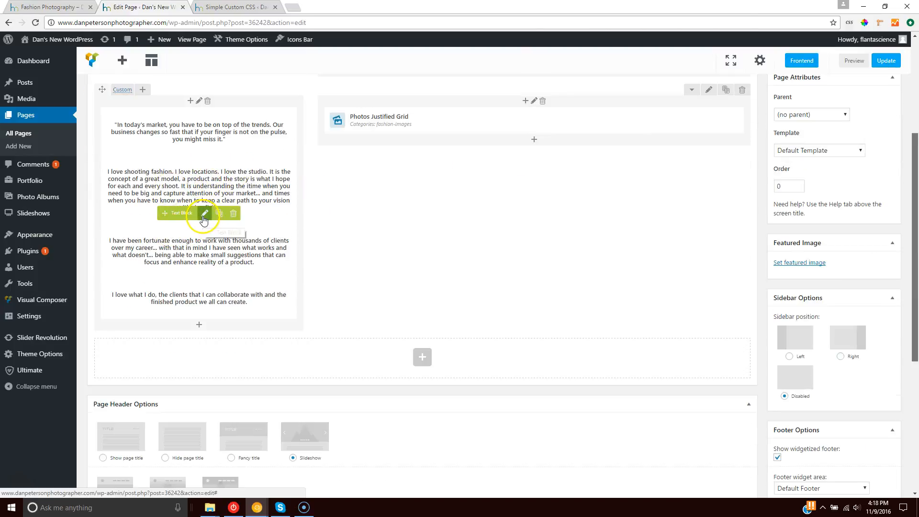
pyautogui.scroll(1, 268, 235)
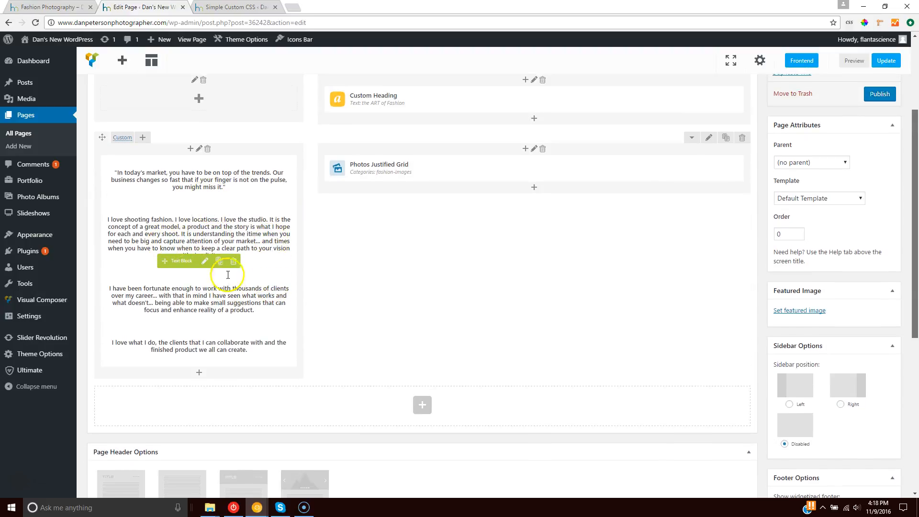
pyautogui.scroll(2, 435, 289)
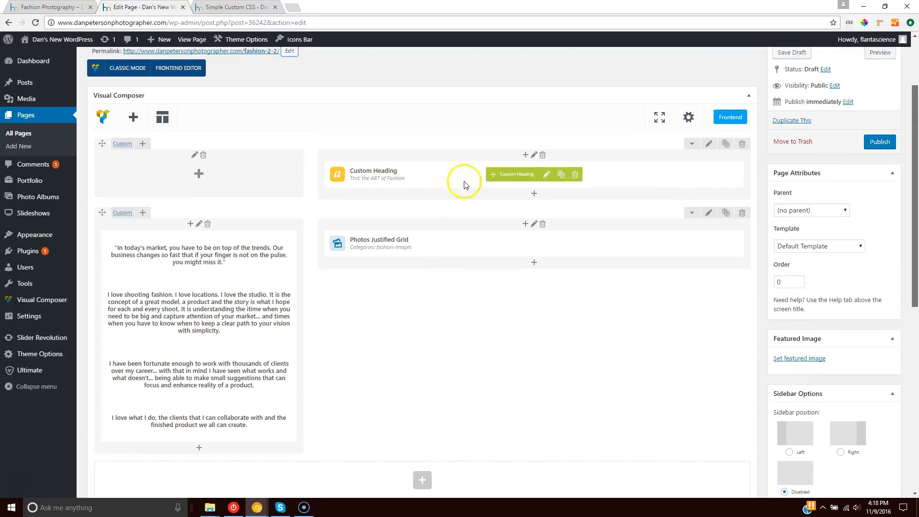
pyautogui.moveTo(391, 249)
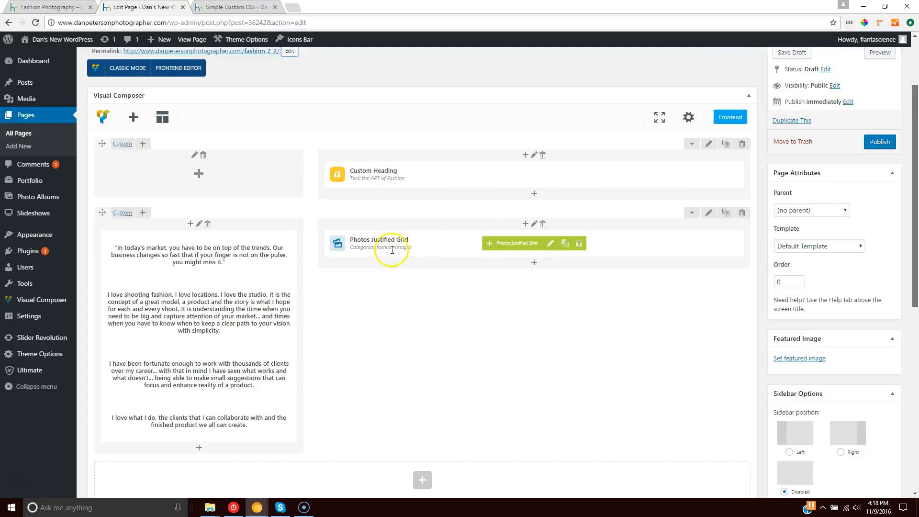
pyautogui.click(550, 245)
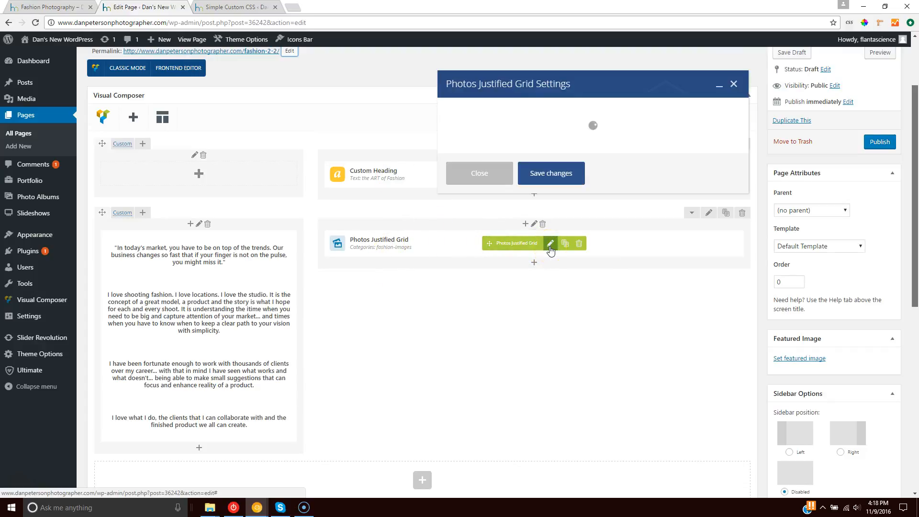
pyautogui.click(538, 247)
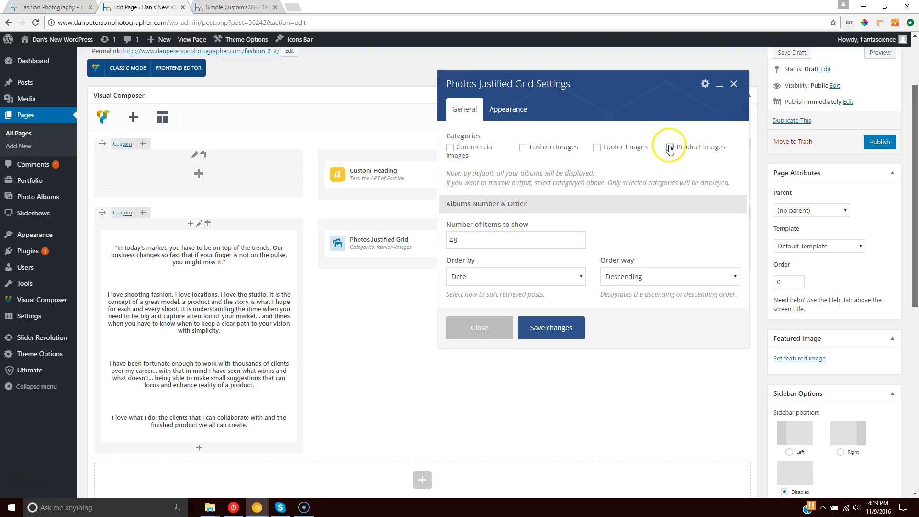
pyautogui.click(480, 329)
# Publish the Product Photography page and open the site's navigation menu editor
pyautogui.scroll(-5, 694, 330)
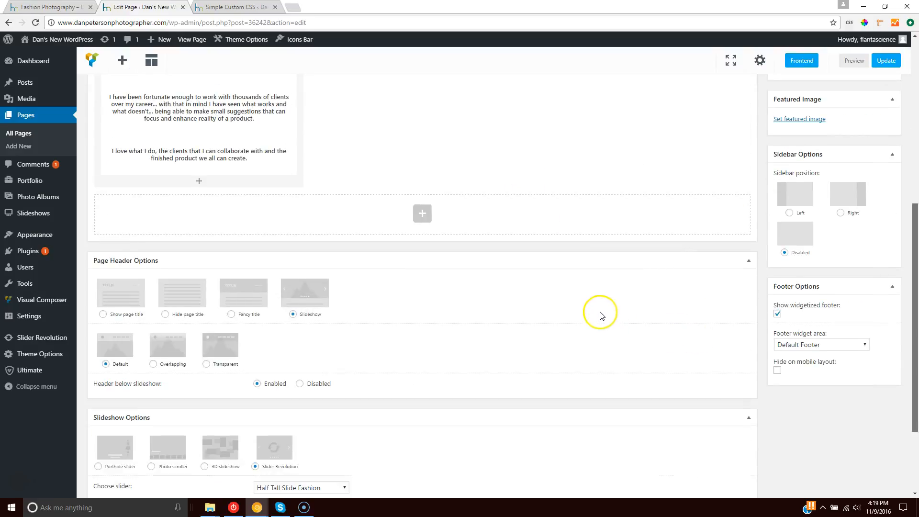
pyautogui.scroll(6, 600, 313)
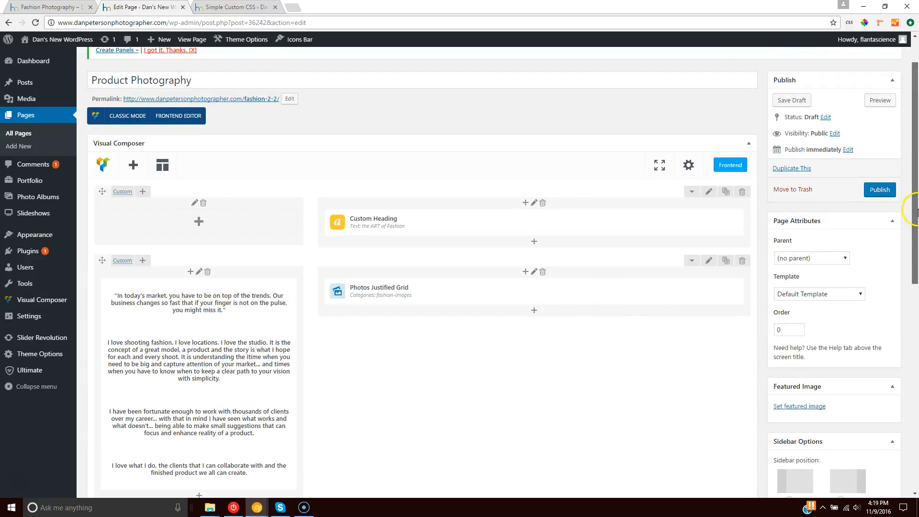
pyautogui.scroll(1, 916, 206)
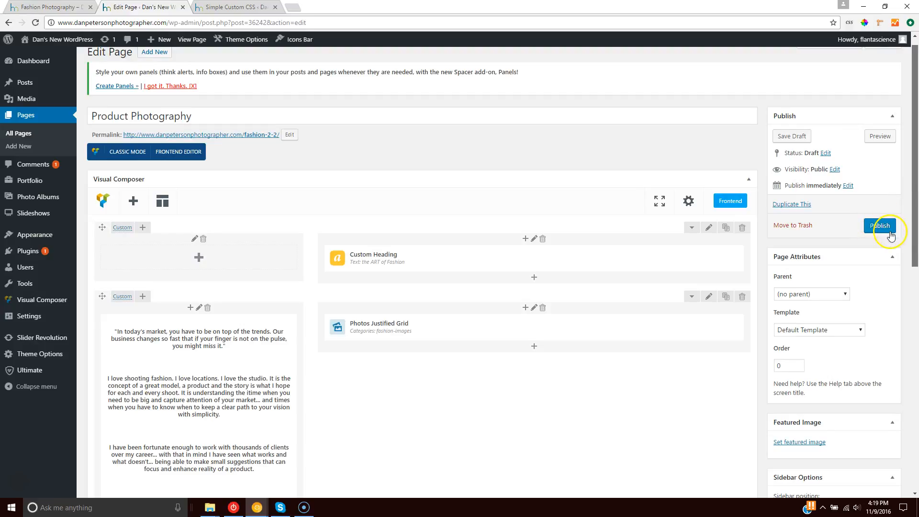
pyautogui.moveTo(47, 240)
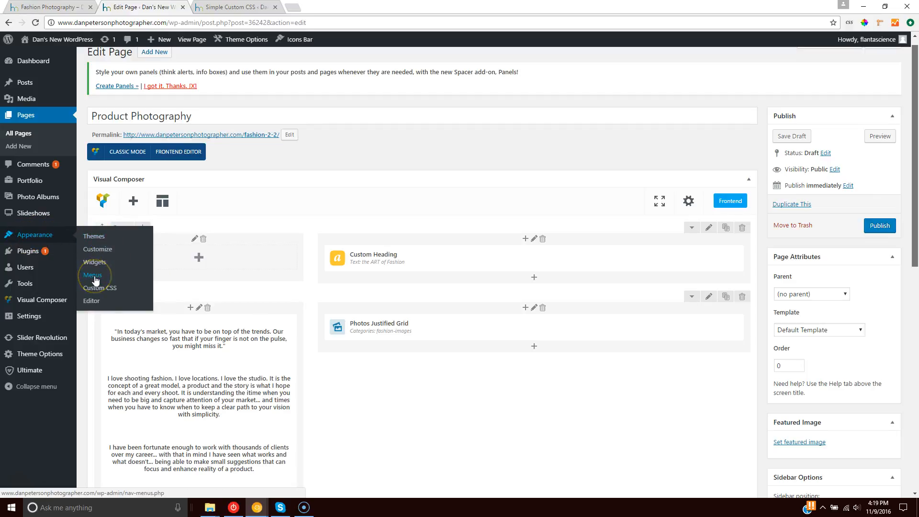
pyautogui.click(880, 227)
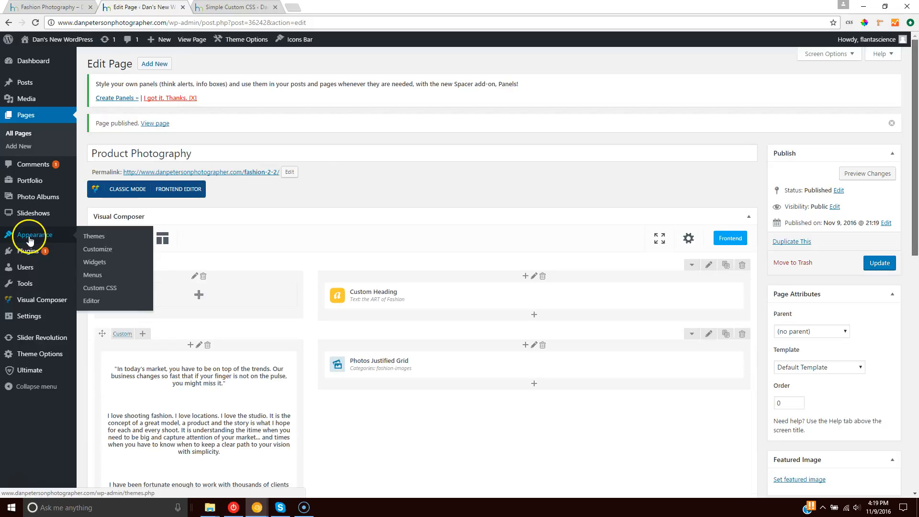
pyautogui.click(94, 277)
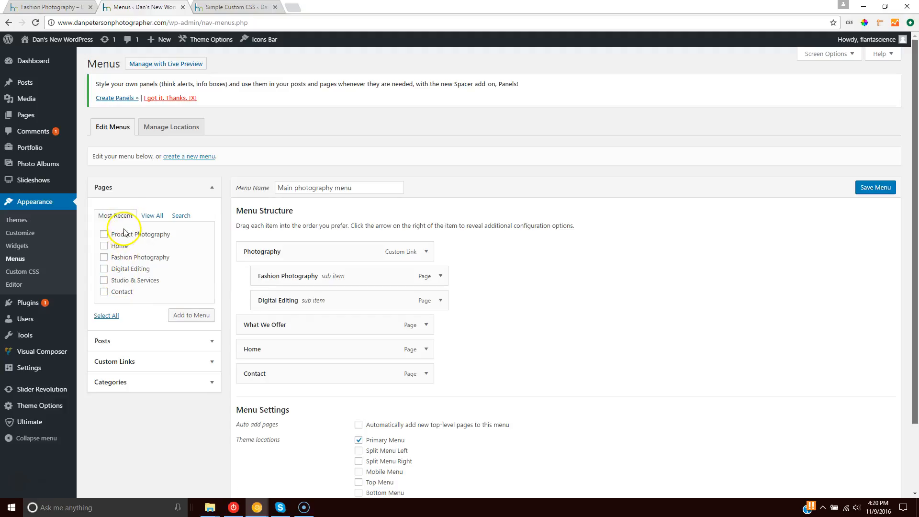
# Try out the Product Photography page as a sub item under Photography in the menu, and remove it again
pyautogui.click(157, 216)
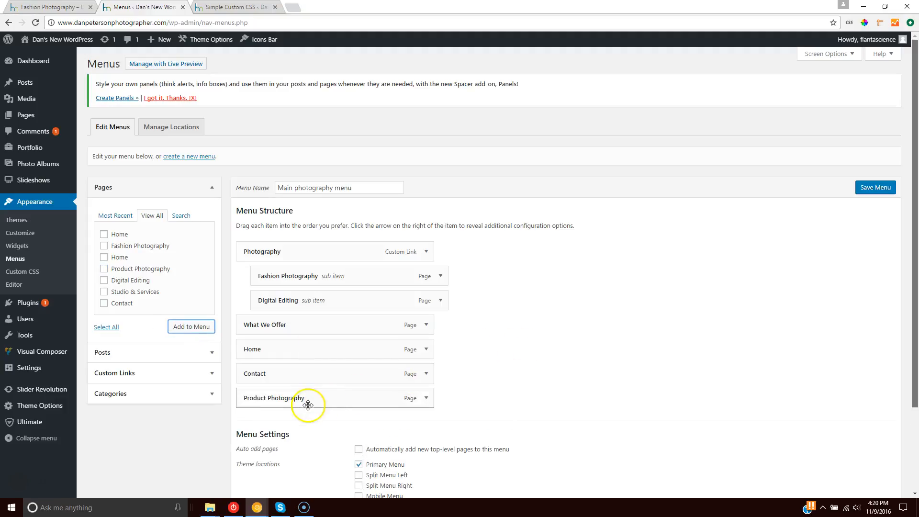
pyautogui.moveTo(299, 397); pyautogui.dragTo(318, 327)
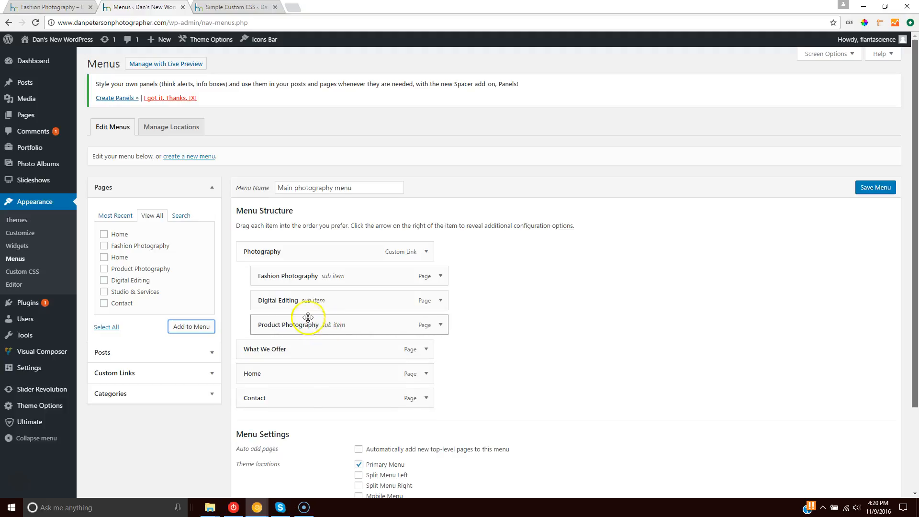
pyautogui.moveTo(286, 335)
pyautogui.mouseDown()
pyautogui.moveTo(280, 322)
pyautogui.moveTo(274, 330)
pyautogui.moveTo(297, 330)
pyautogui.mouseUp()
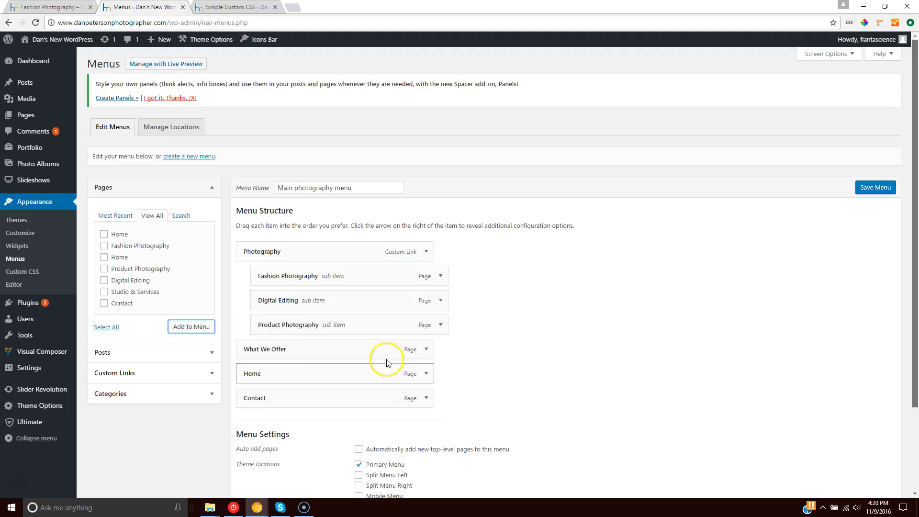
pyautogui.click(440, 326)
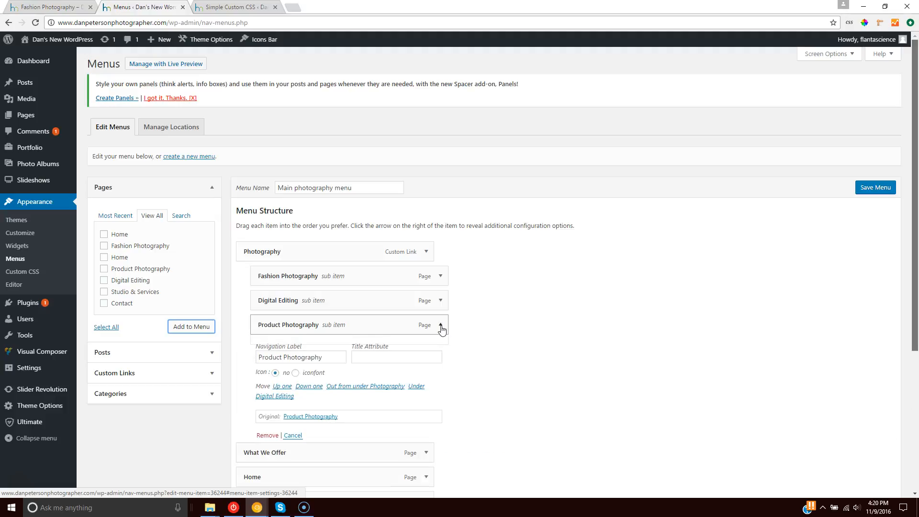
pyautogui.click(268, 435)
# Move Home above Photography as the first item of the main photography menu and save the menu
pyautogui.moveTo(292, 351); pyautogui.dragTo(292, 254)
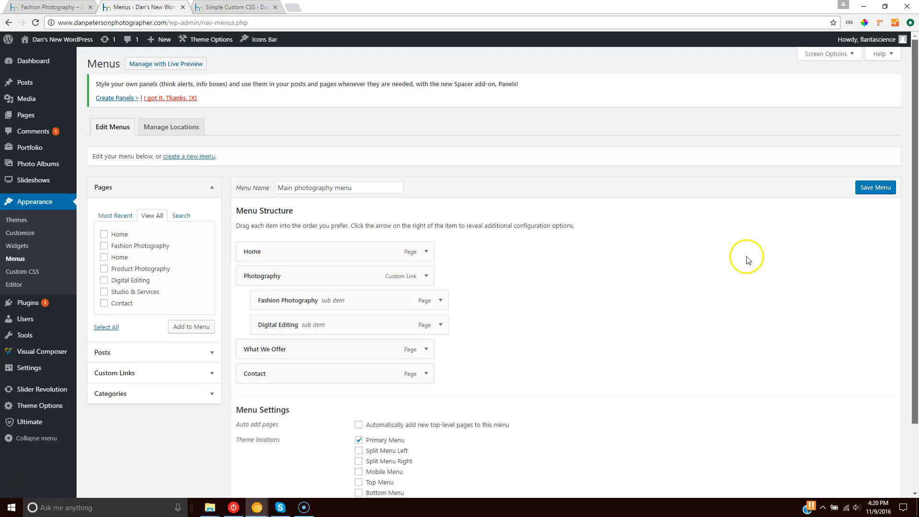
pyautogui.moveTo(281, 260)
pyautogui.mouseDown()
pyautogui.moveTo(279, 360)
pyautogui.moveTo(277, 254)
pyautogui.moveTo(299, 262)
pyautogui.moveTo(285, 246)
pyautogui.moveTo(287, 257)
pyautogui.mouseUp()
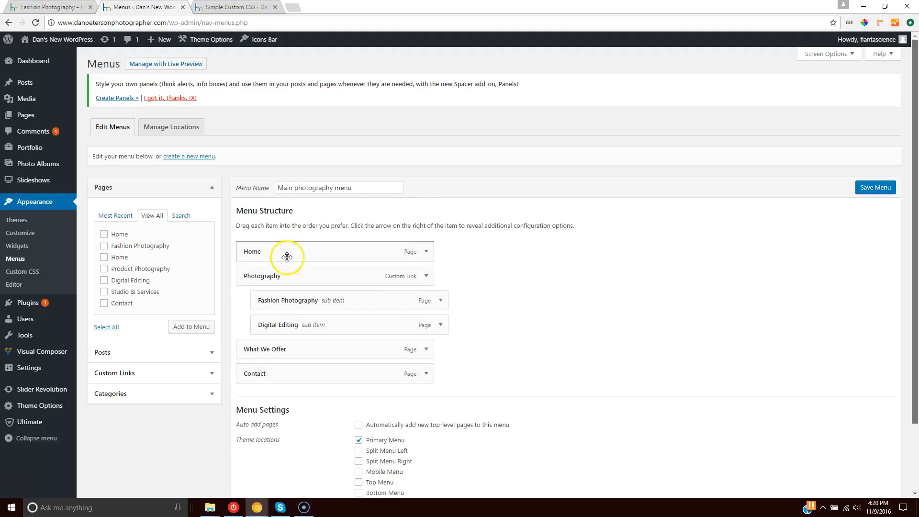
pyautogui.click(873, 192)
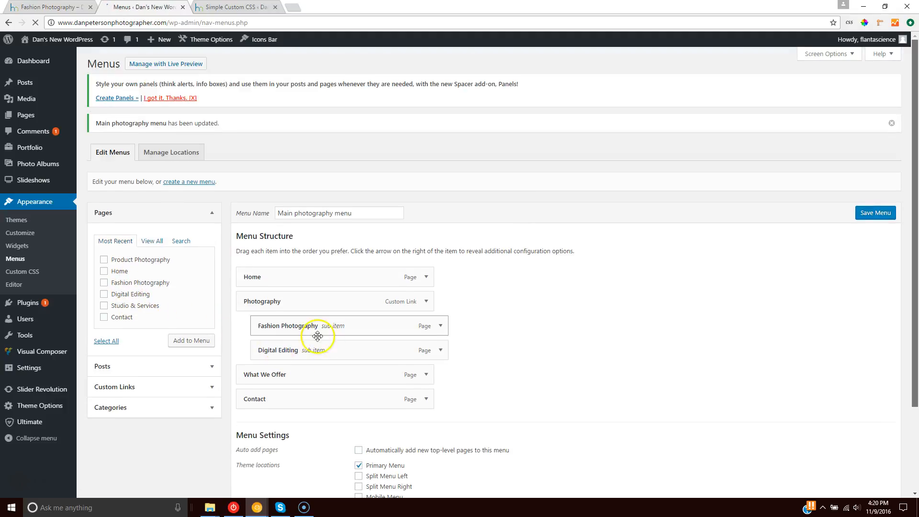
pyautogui.click(871, 211)
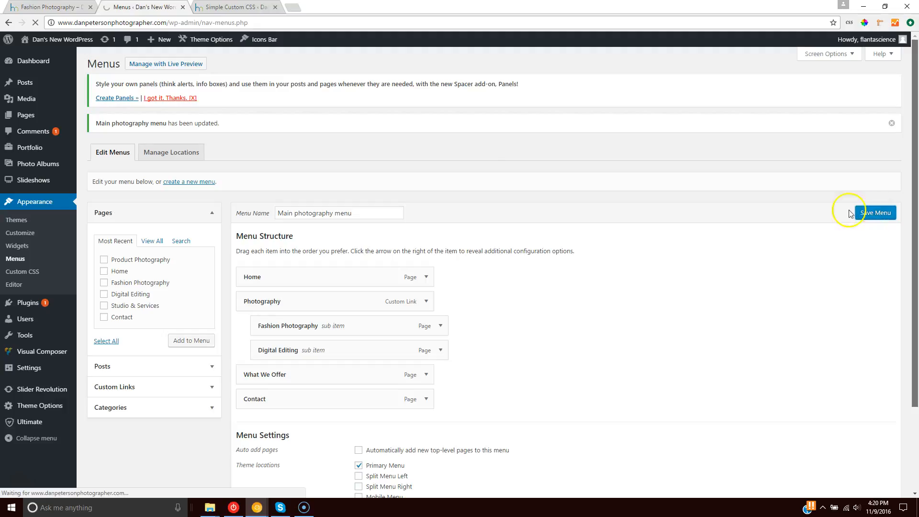
# Reload the live fashion page to check the order of its navigation menu
pyautogui.click(50, 6)
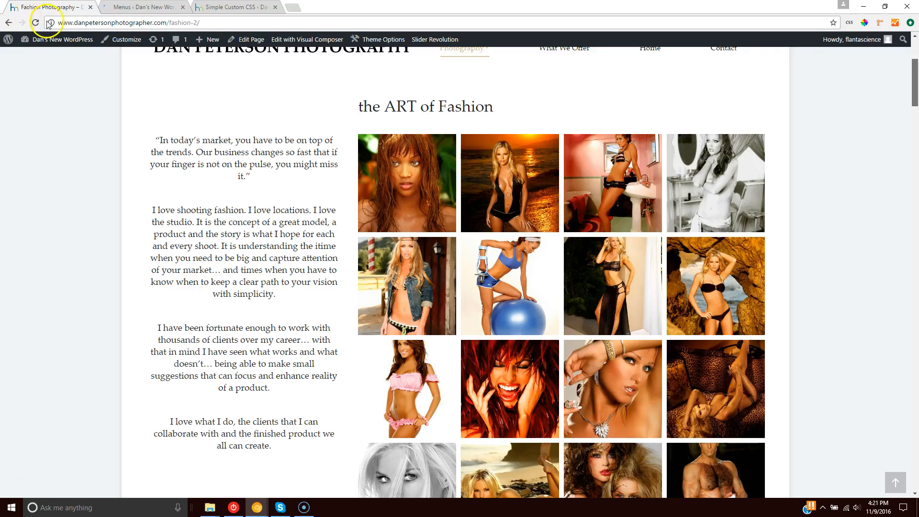
pyautogui.click(35, 22)
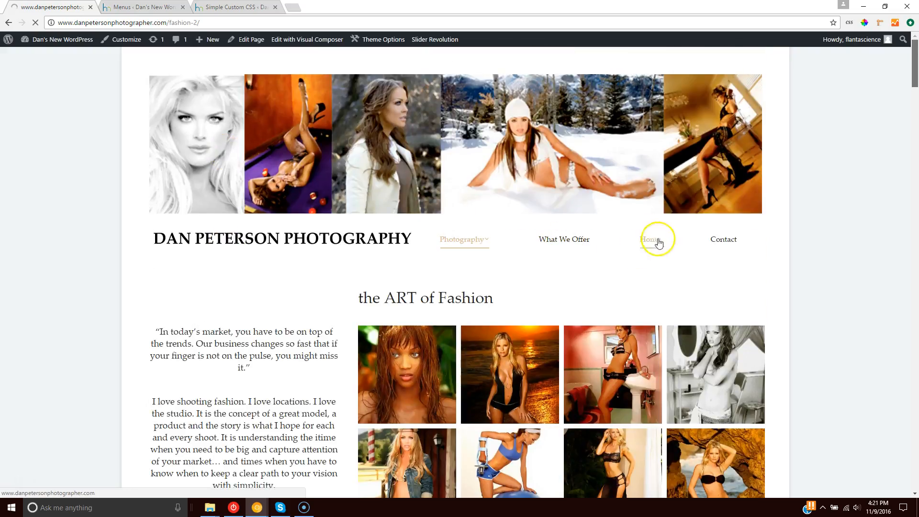